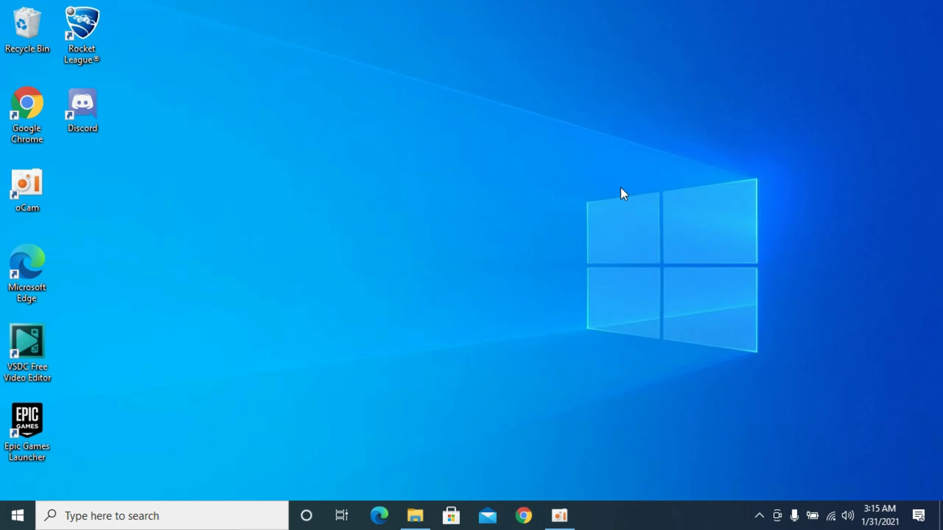
Step: Launch Chrome from the taskbar to reach the signed-in Facebook home feed
click(535, 520)
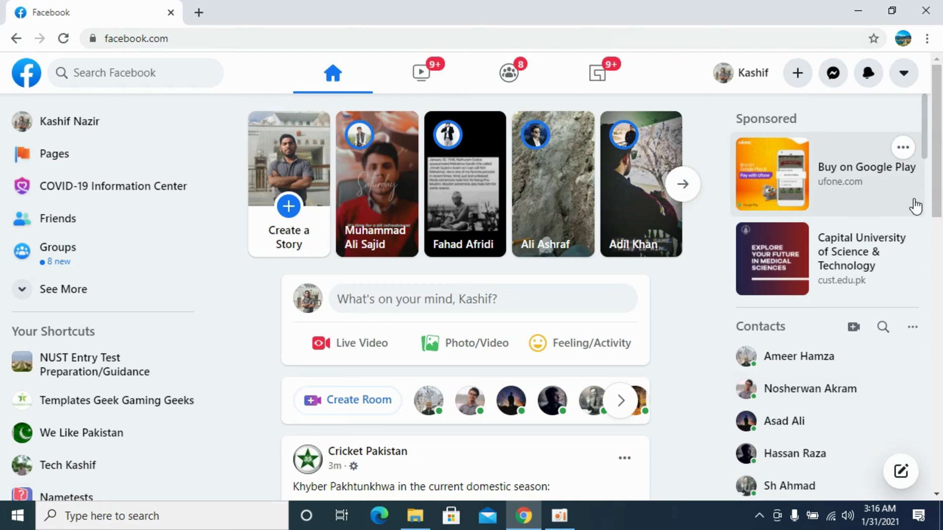
Step: Go to General Account Settings via the account menu's Settings & Privacy
click(906, 75)
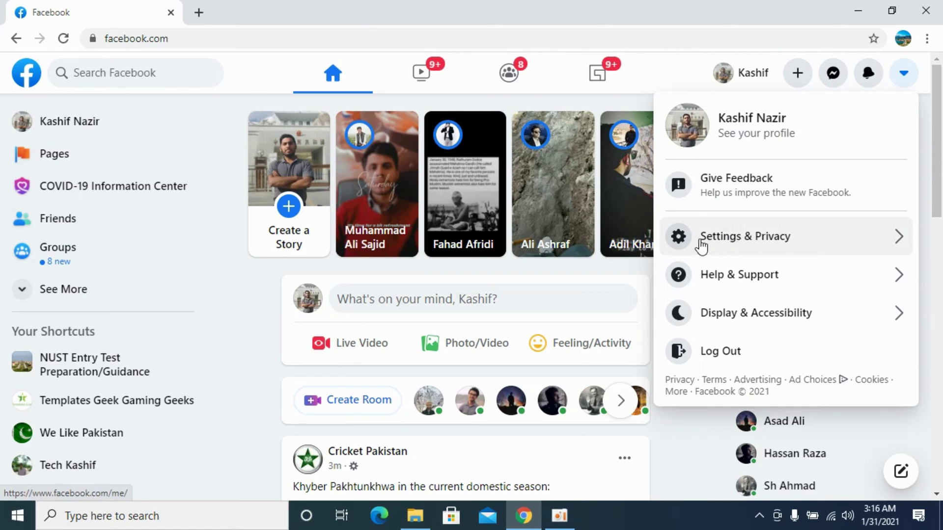
click(774, 239)
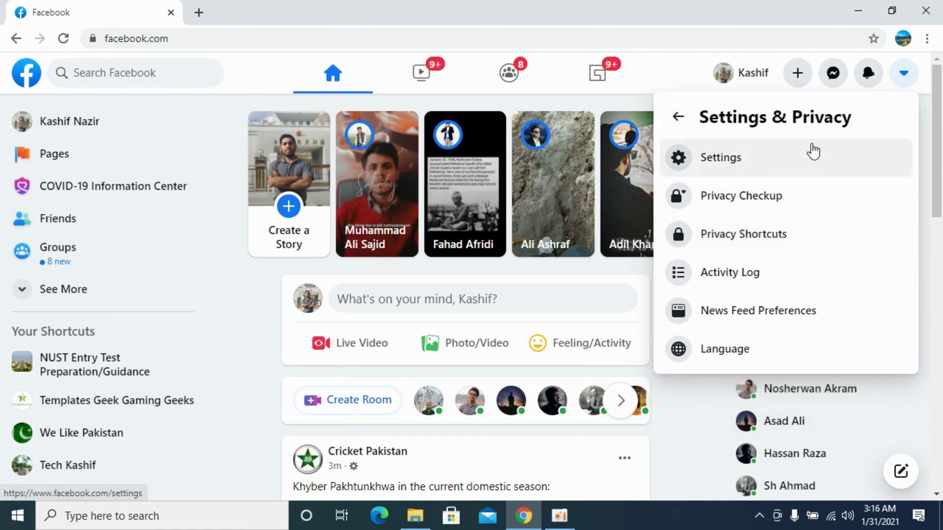
click(767, 171)
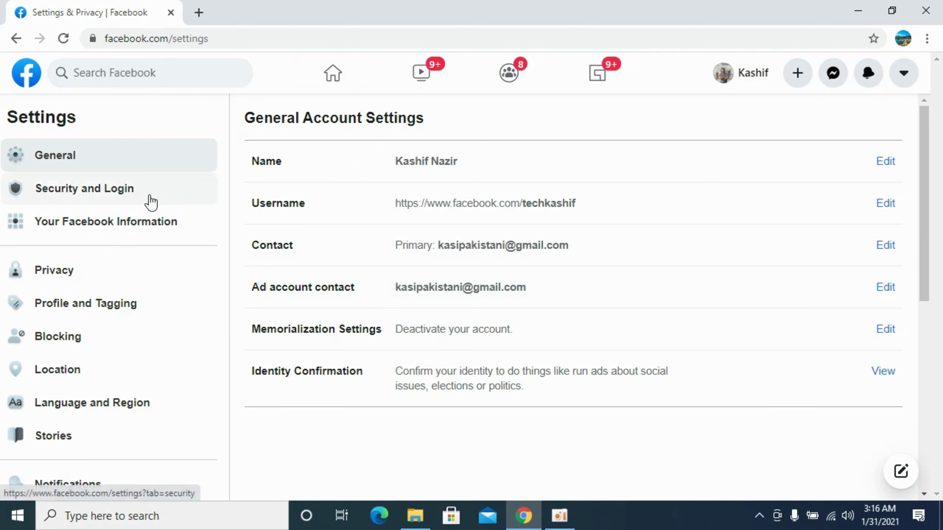
Step: Switch to Security and Login and highlight the Login section heading
click(103, 196)
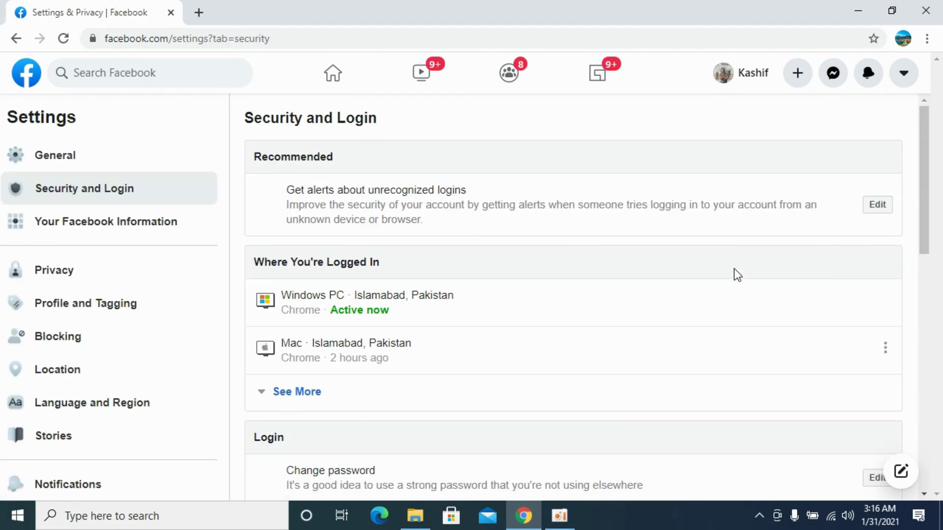
scroll(735, 273, down, 2)
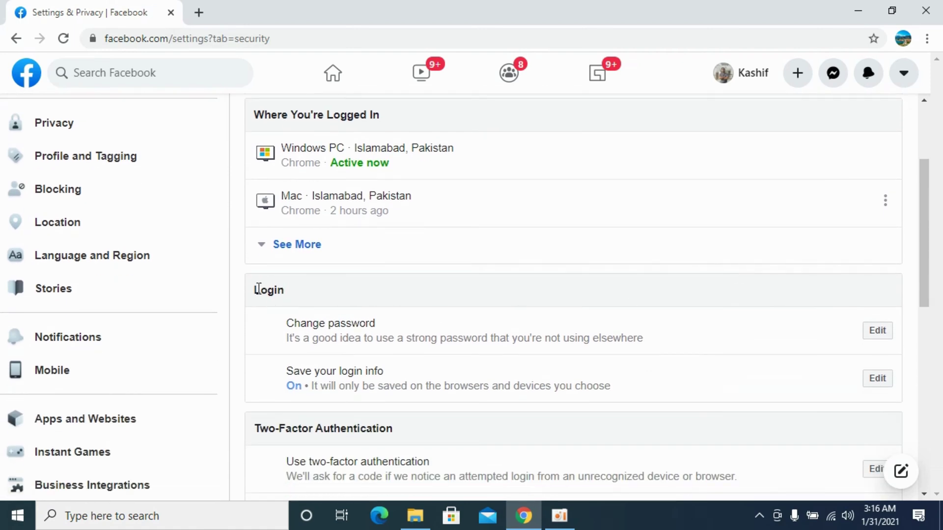
drag(256, 289, 326, 297)
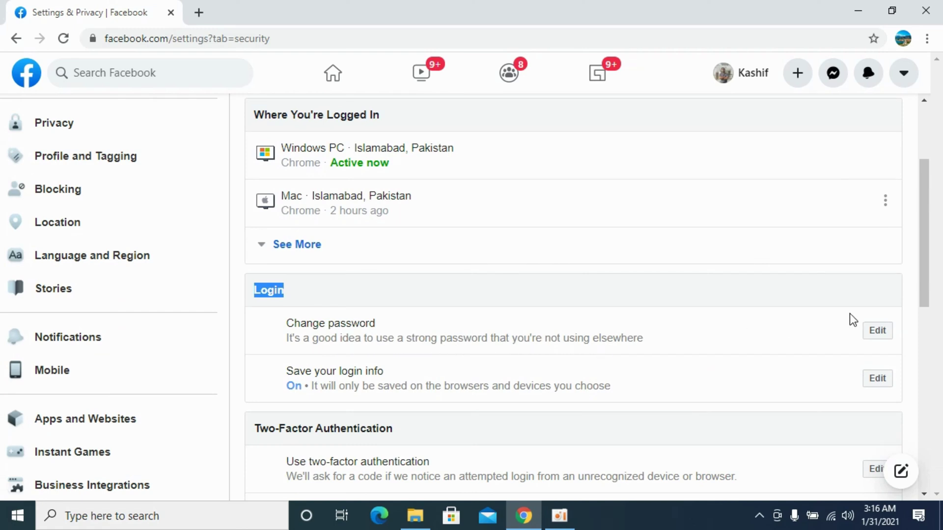
click(869, 331)
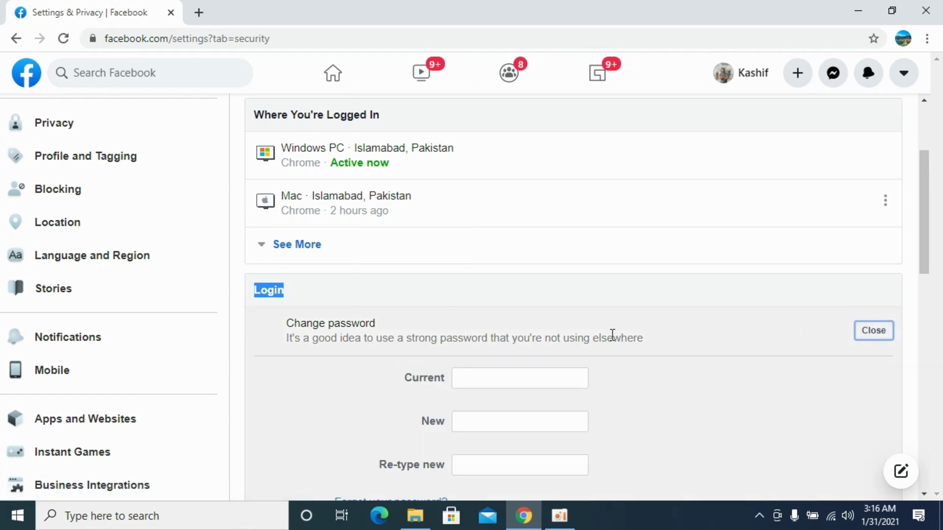
scroll(612, 333, down, 1)
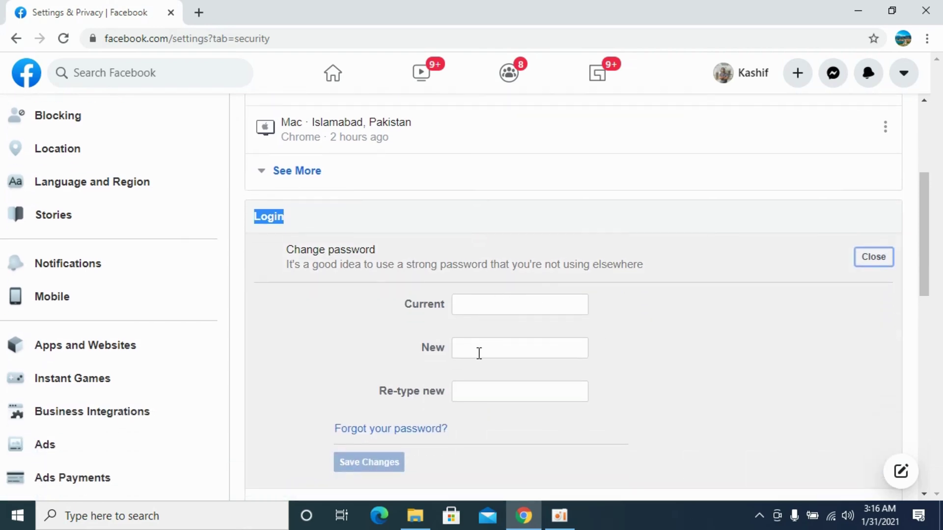
click(479, 352)
click(428, 358)
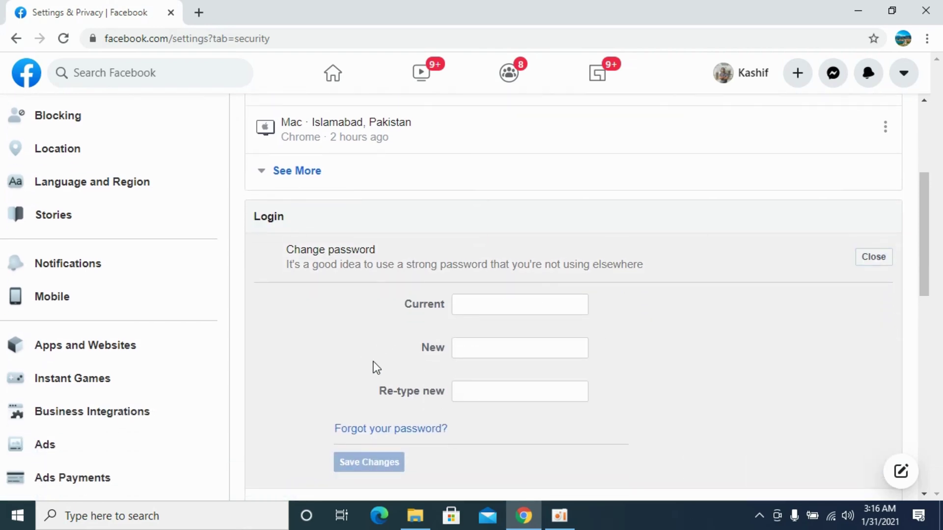
scroll(374, 358, down, 1)
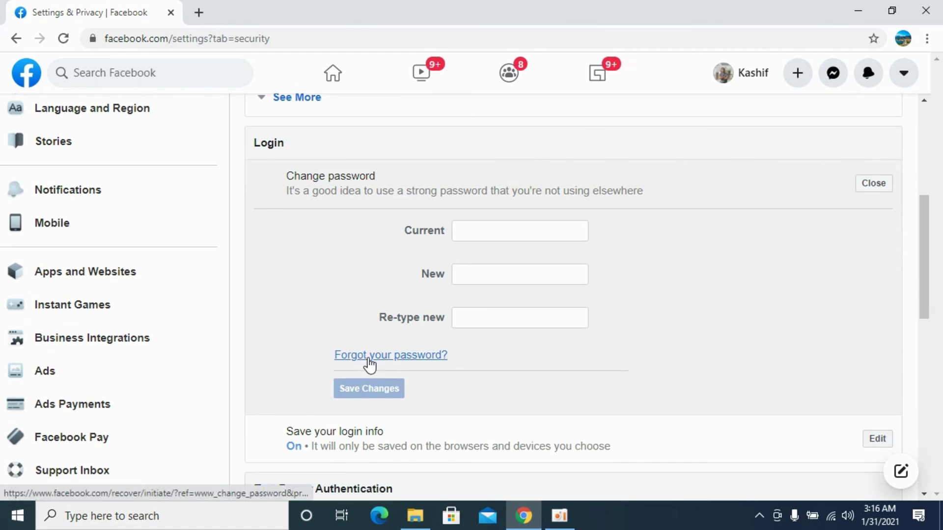